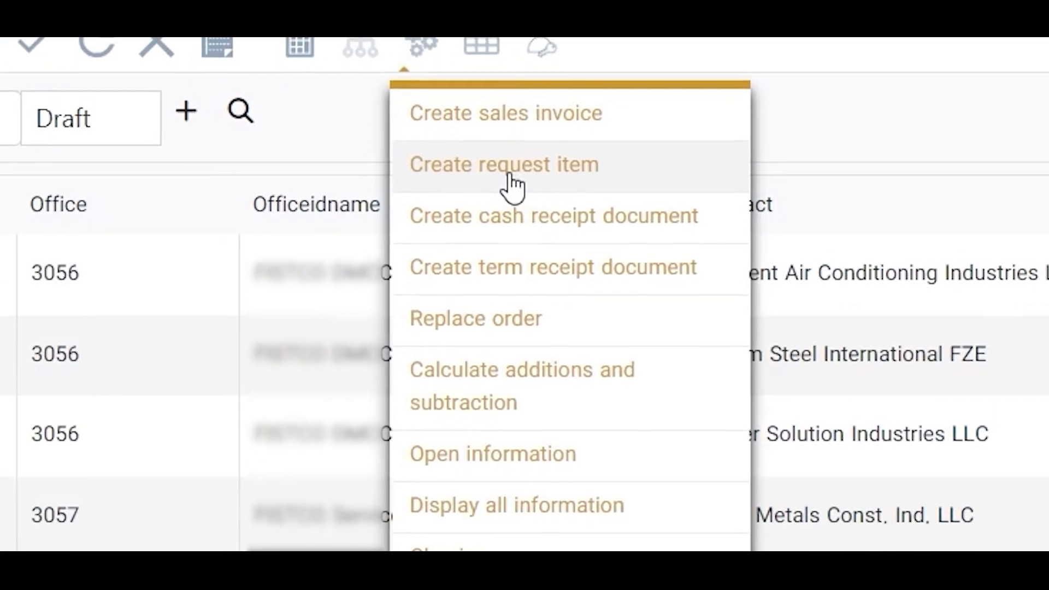
Show the Create request item operation in the operations menu of the customer orders list.
{"action": "left_click", "coordinate": [500, 207]}
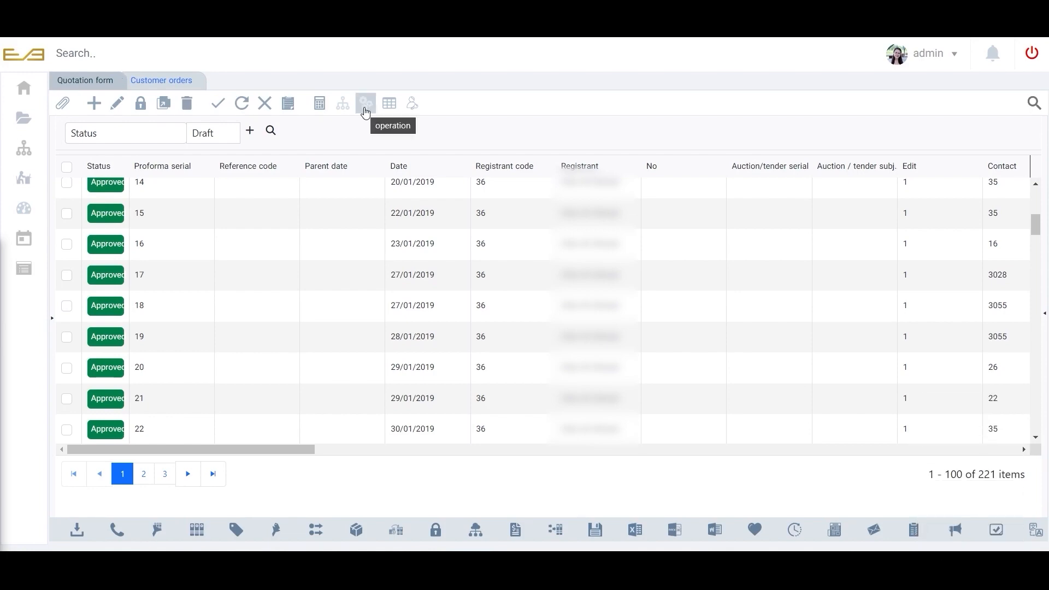
{"action": "left_click", "coordinate": [152, 87]}
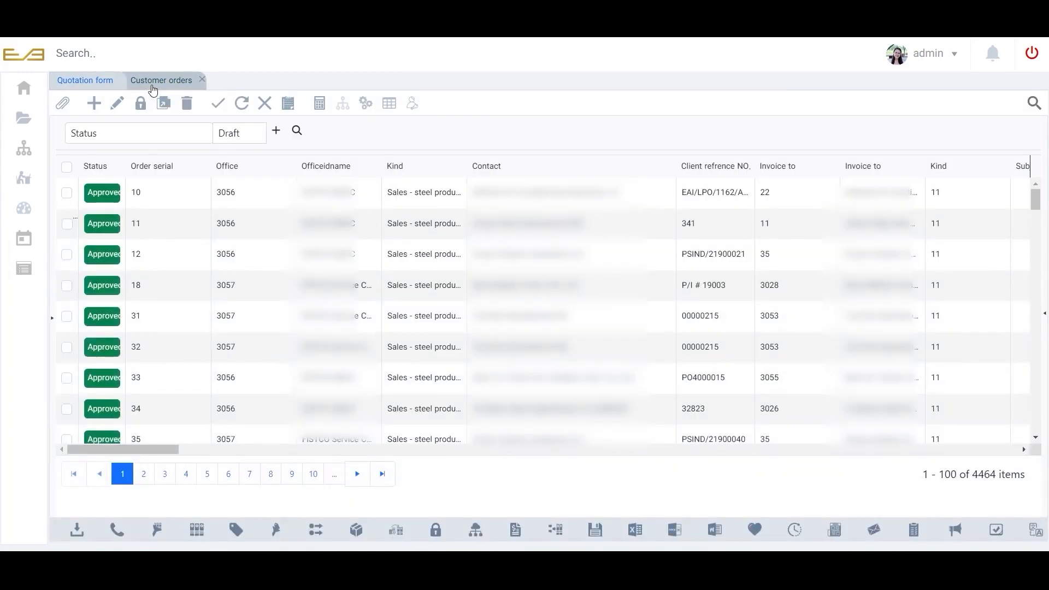
{"action": "left_click", "coordinate": [366, 111]}
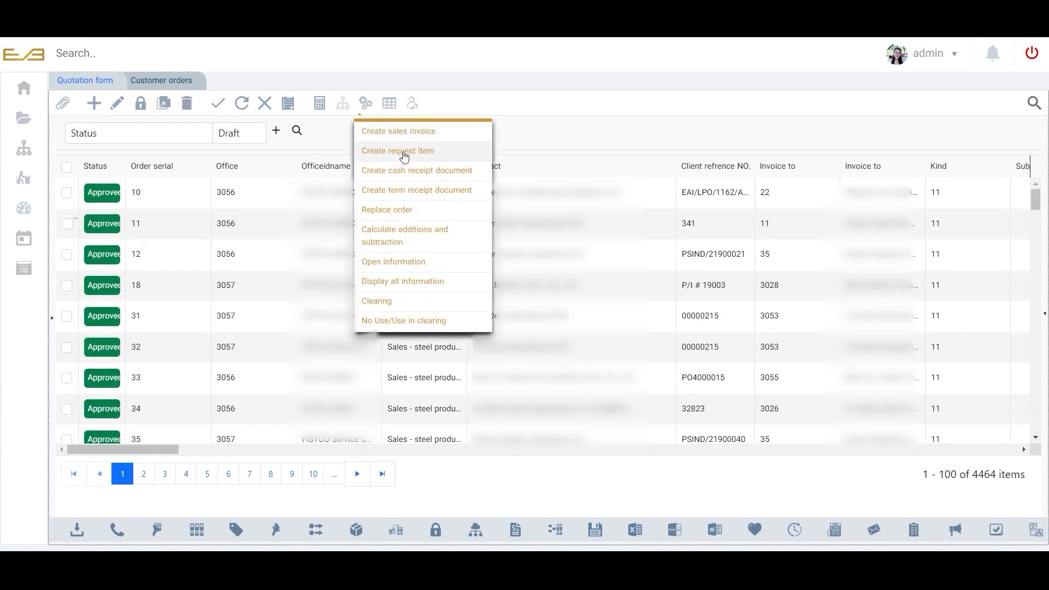
Open the Item request form by searching for "item requ" and picking the suggestion.
{"action": "left_click", "coordinate": [98, 55]}
{"action": "type", "text": "item "}
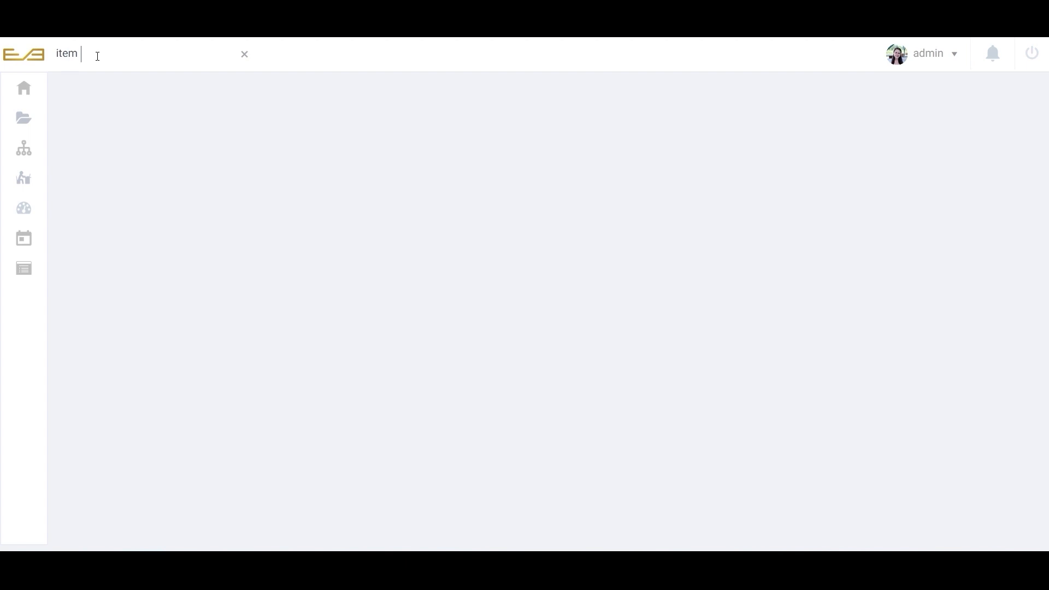
{"action": "type", "text": "request"}
{"action": "key", "text": "Down"}
{"action": "key", "text": "Return"}
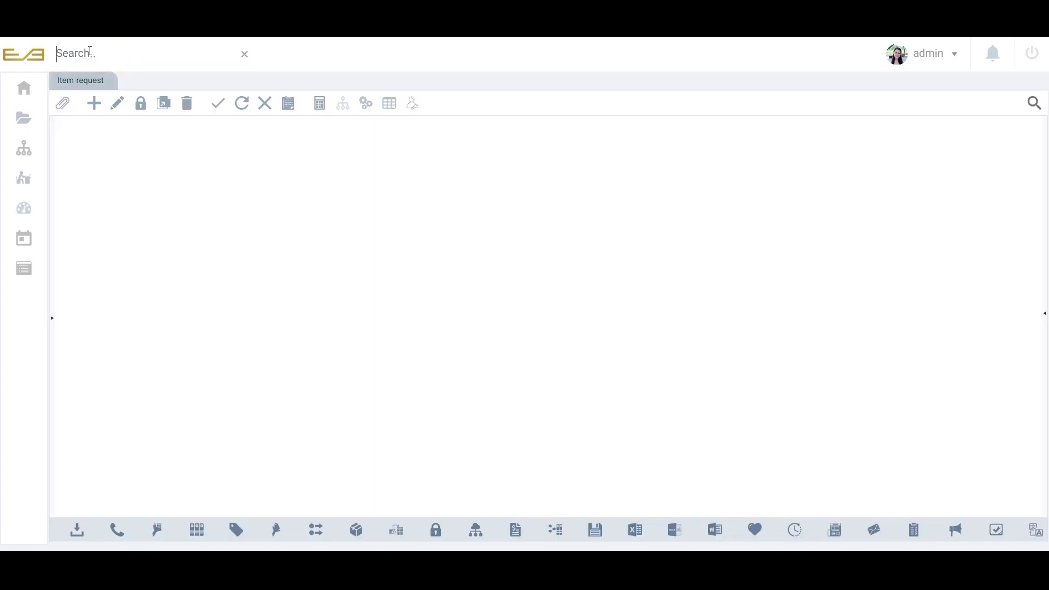
Open Item request from the Warehouse > Operation of warehouse section of the main menu.
{"action": "left_click", "coordinate": [17, 91]}
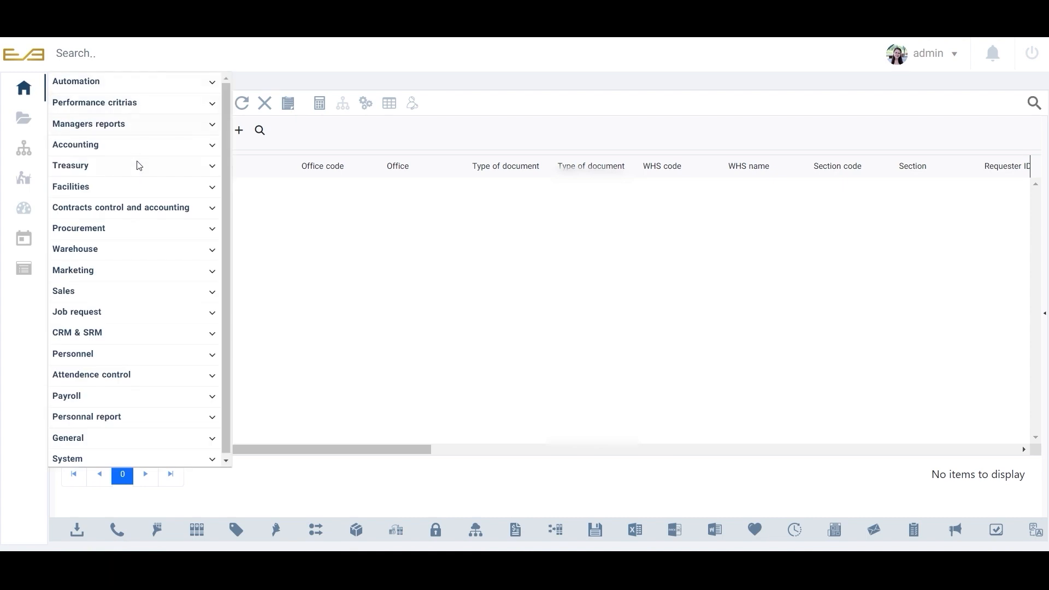
{"action": "left_click", "coordinate": [139, 254]}
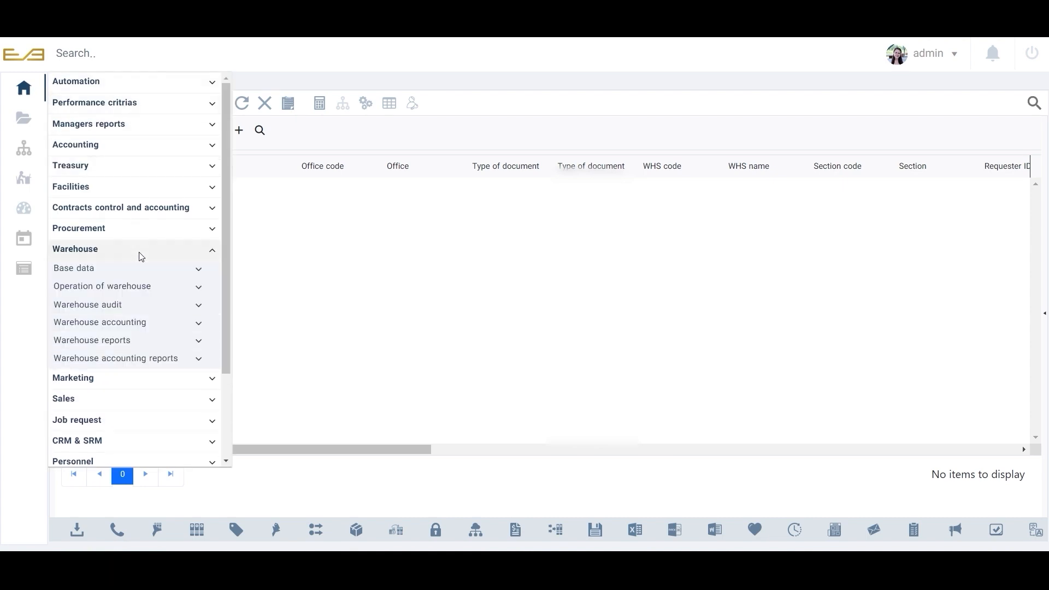
{"action": "left_click", "coordinate": [151, 290]}
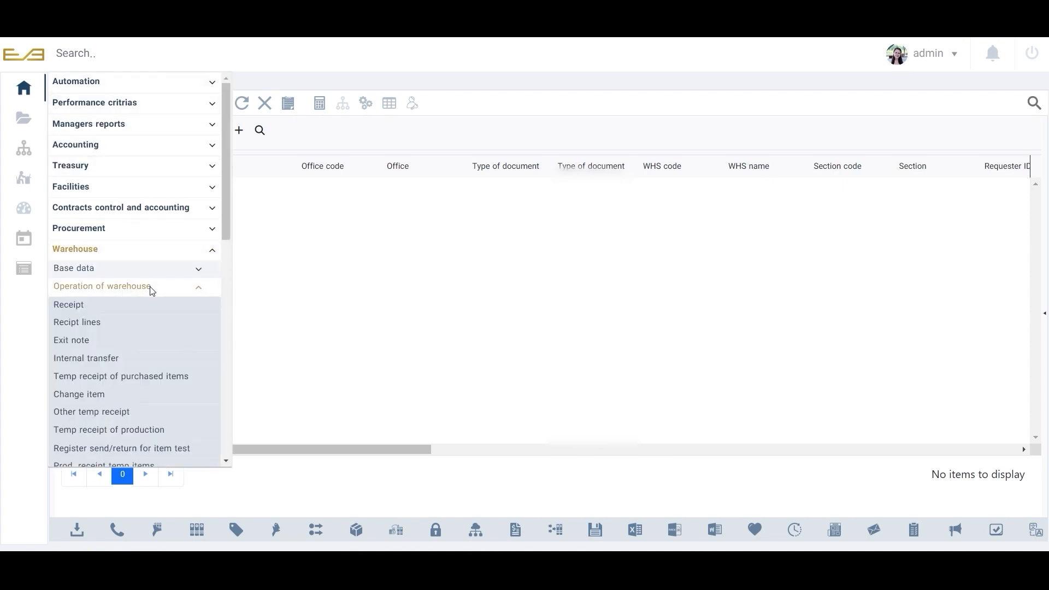
{"action": "scroll", "coordinate": [120, 444], "scroll_direction": "down", "scroll_amount": 5}
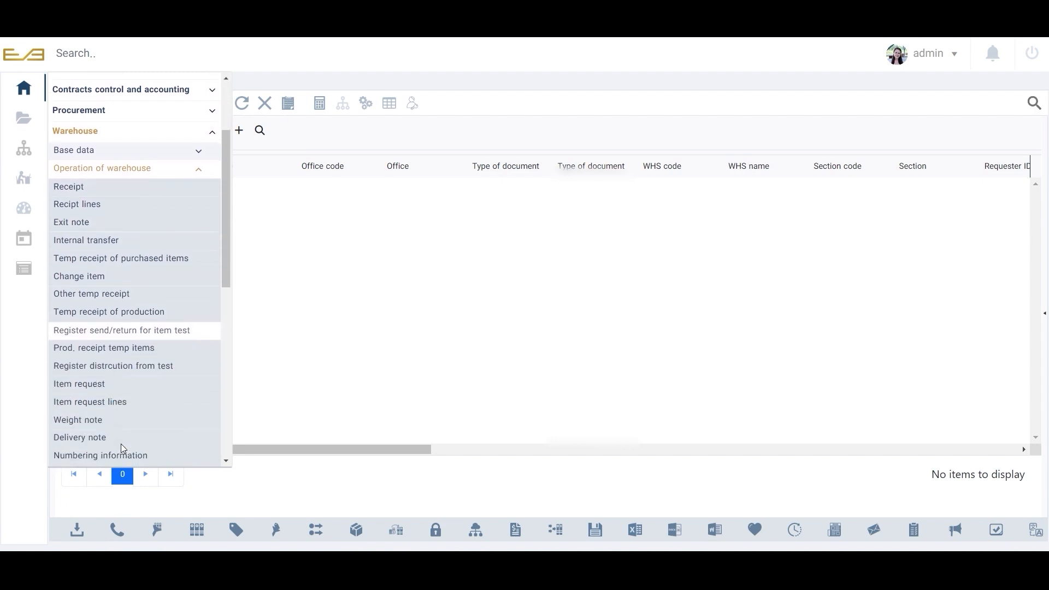
{"action": "left_click", "coordinate": [115, 386]}
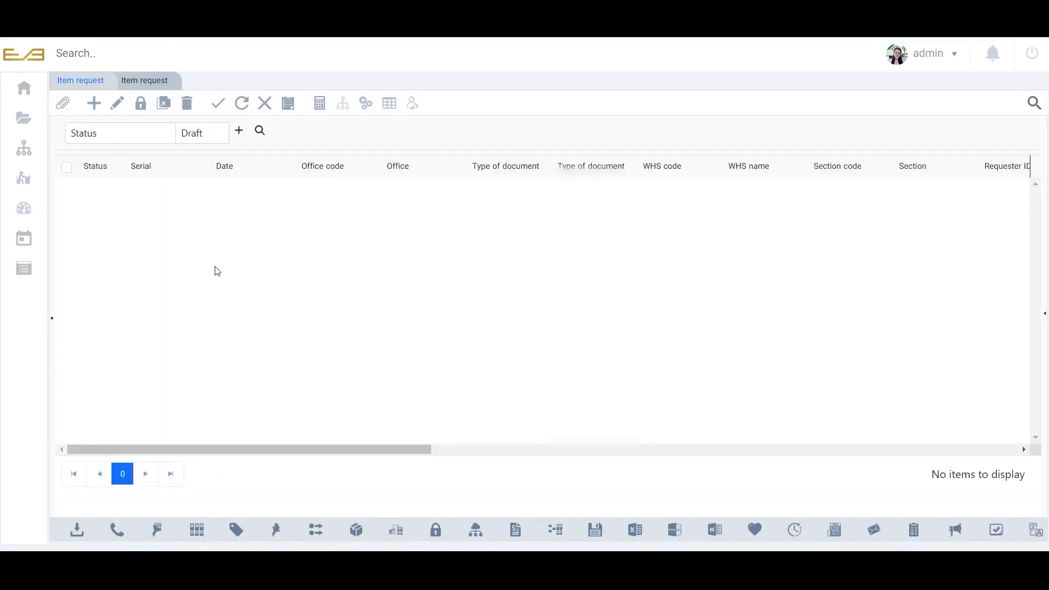
Display all item request information and open the first listed request record.
{"action": "left_click", "coordinate": [366, 104]}
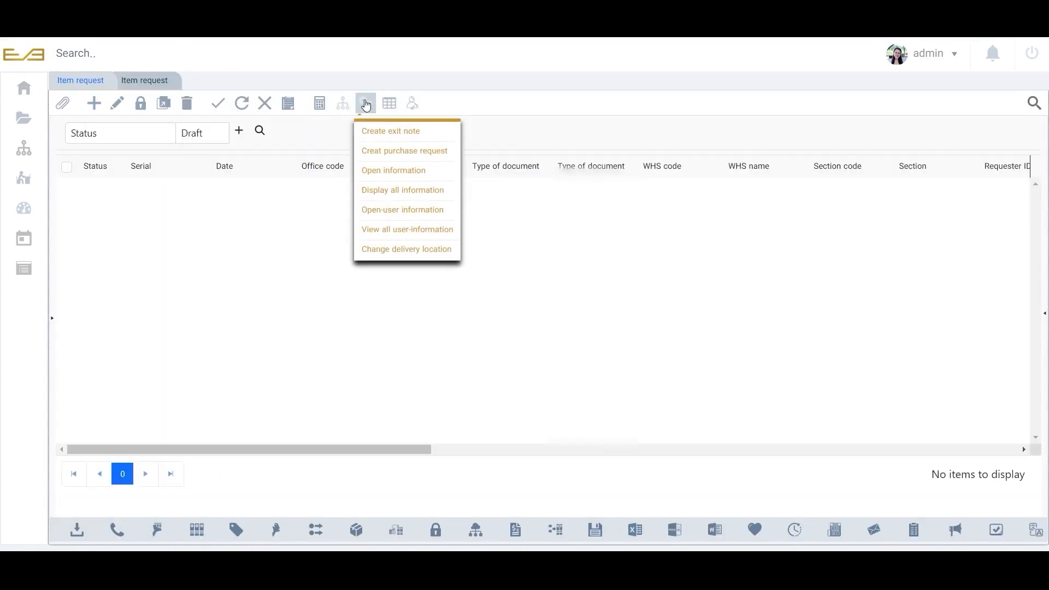
{"action": "left_click", "coordinate": [390, 192]}
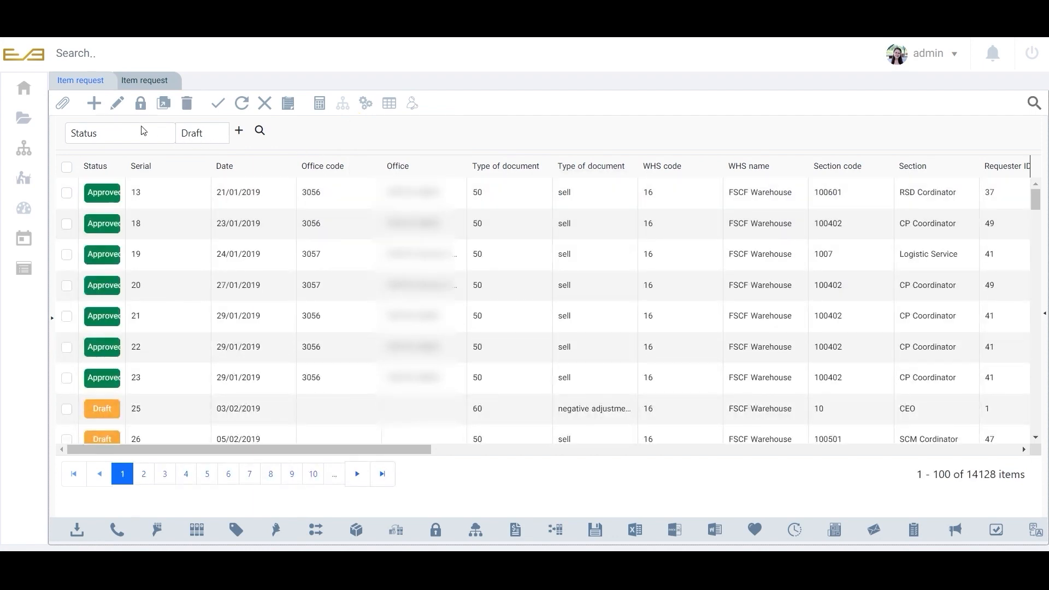
{"action": "left_click", "coordinate": [95, 103]}
{"action": "left_click", "coordinate": [131, 199]}
{"action": "left_click", "coordinate": [233, 202]}
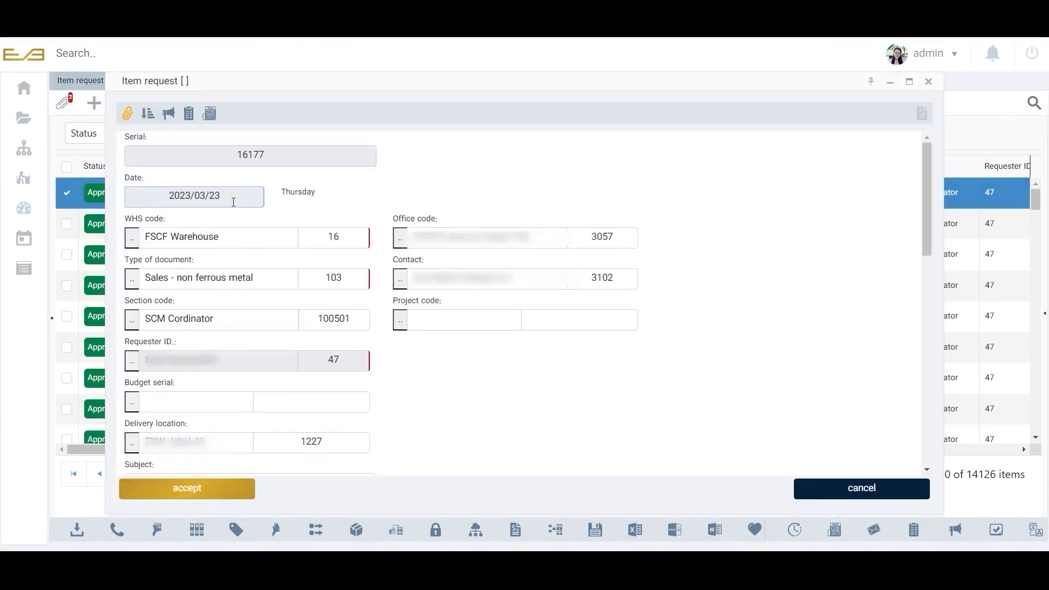
Examine the request's warehouse, office, section and requester fields.
{"action": "left_click", "coordinate": [260, 235]}
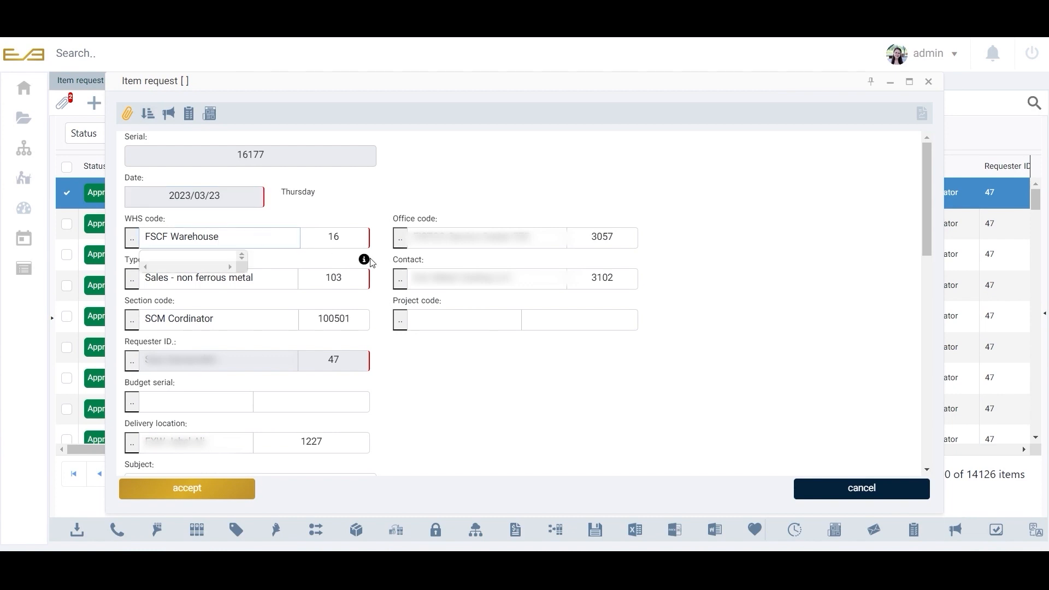
{"action": "left_click", "coordinate": [523, 238]}
{"action": "left_click_drag", "start_coordinate": [523, 238], "coordinate": [414, 238]}
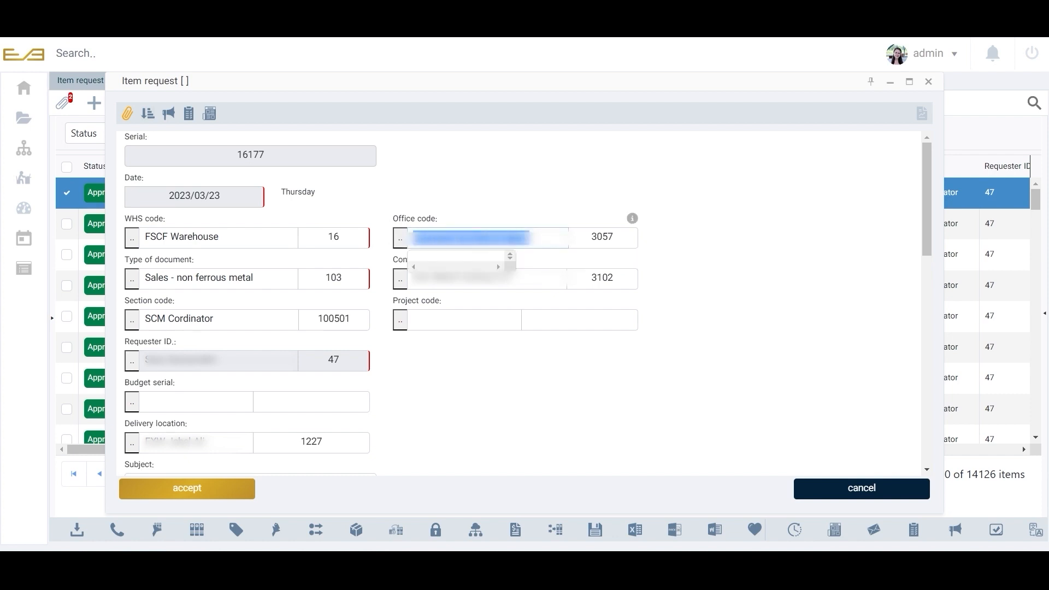
{"action": "left_click", "coordinate": [509, 221]}
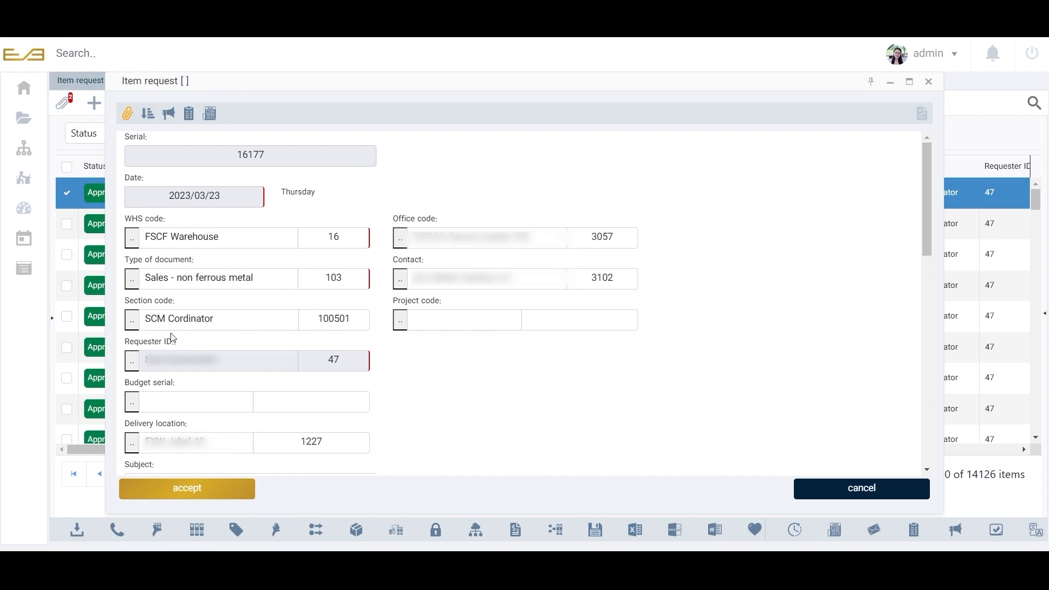
{"action": "left_click_drag", "start_coordinate": [144, 321], "coordinate": [222, 321]}
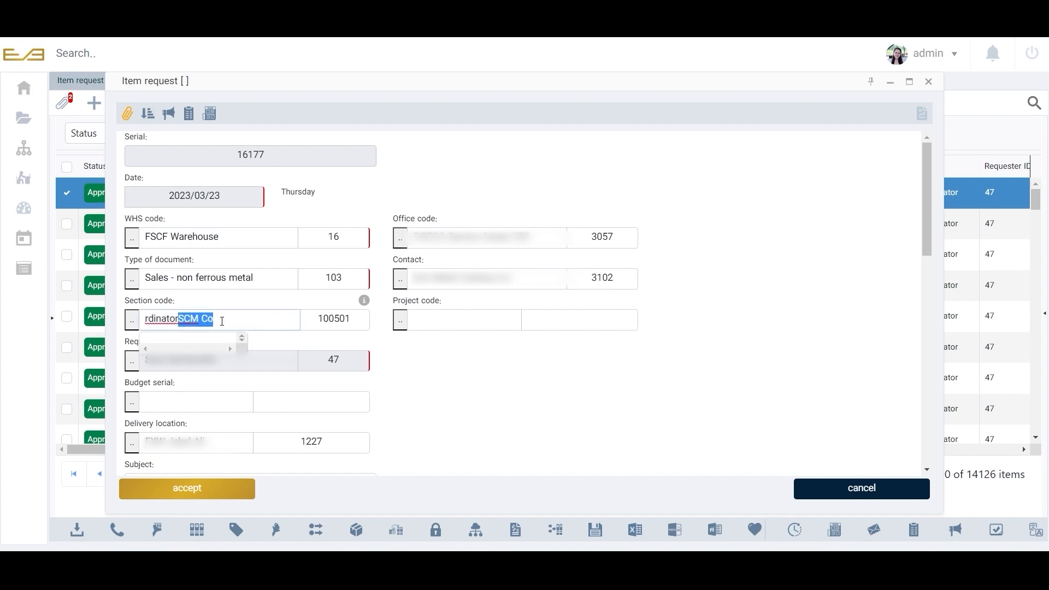
{"action": "right_click", "coordinate": [222, 324]}
{"action": "left_click", "coordinate": [213, 298]}
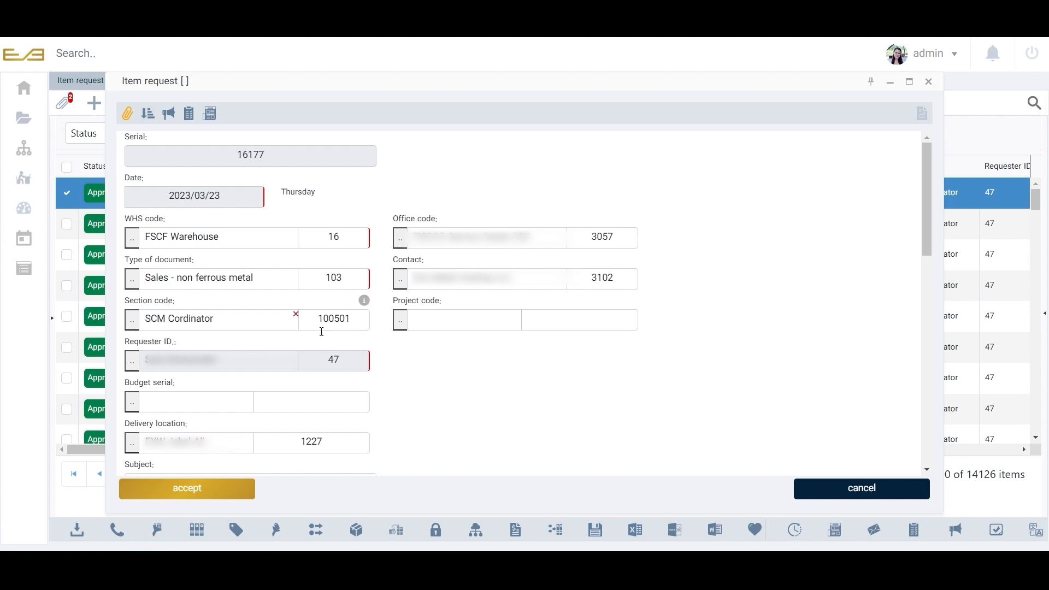
{"action": "left_click", "coordinate": [426, 324]}
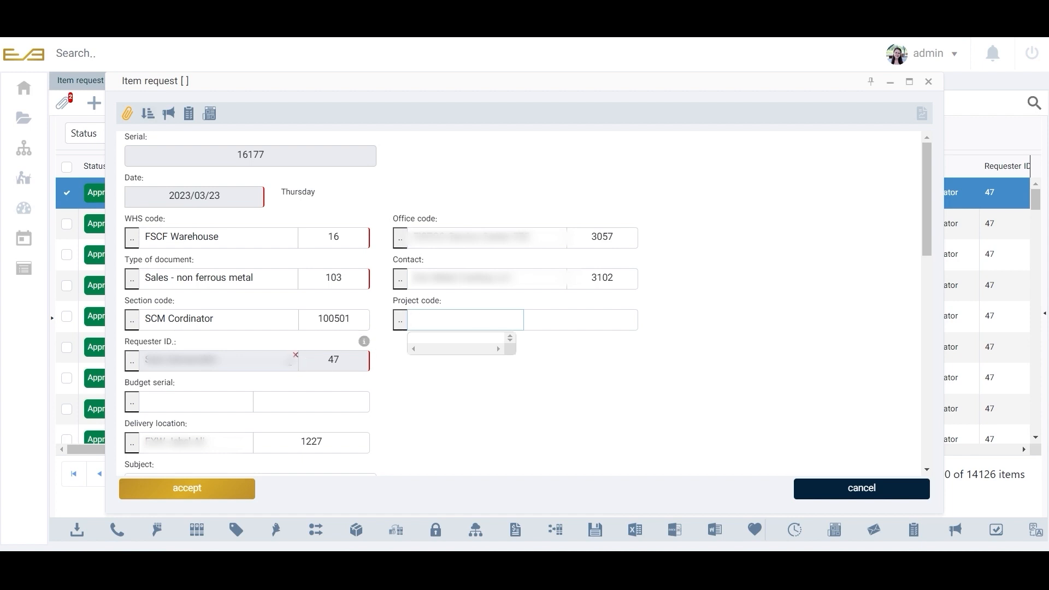
{"action": "left_click_drag", "start_coordinate": [230, 361], "coordinate": [134, 359]}
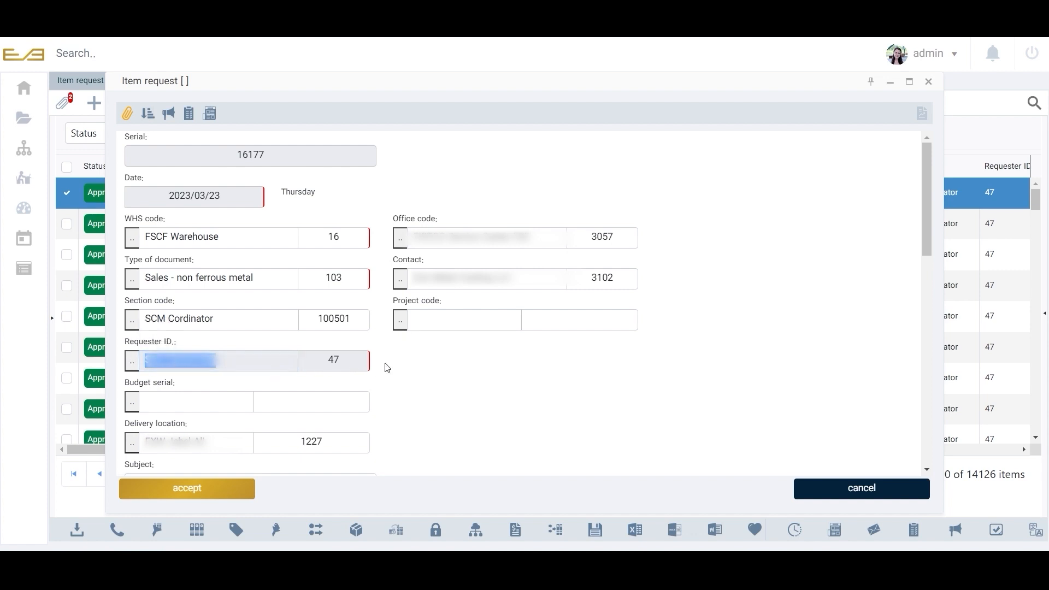
{"action": "left_click", "coordinate": [351, 362]}
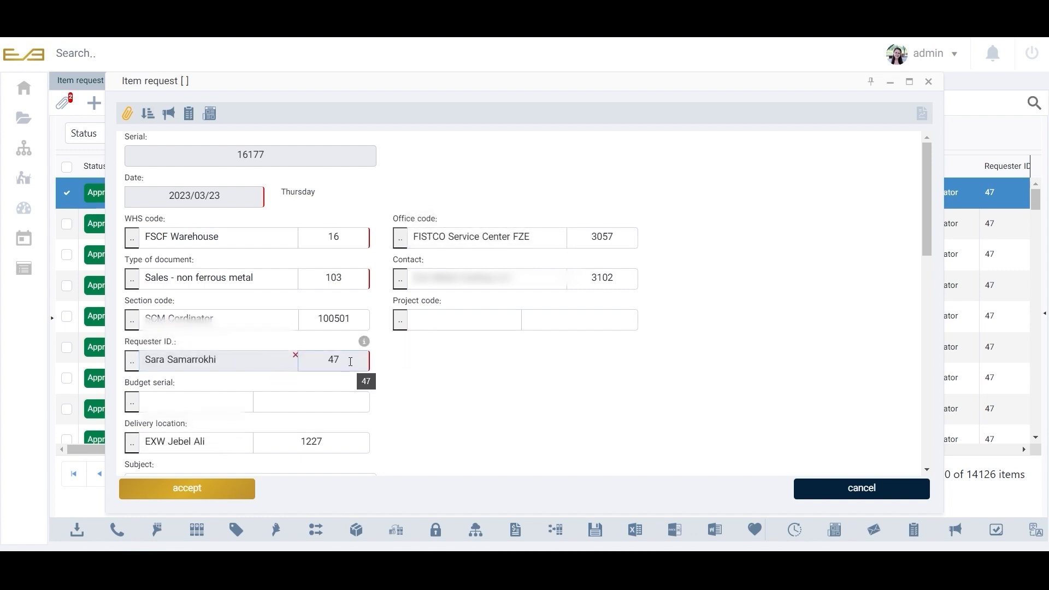
Review the budget serial, delivery location, subject and priority options further down the request form.
{"action": "scroll", "coordinate": [350, 361], "scroll_direction": "down", "scroll_amount": 2}
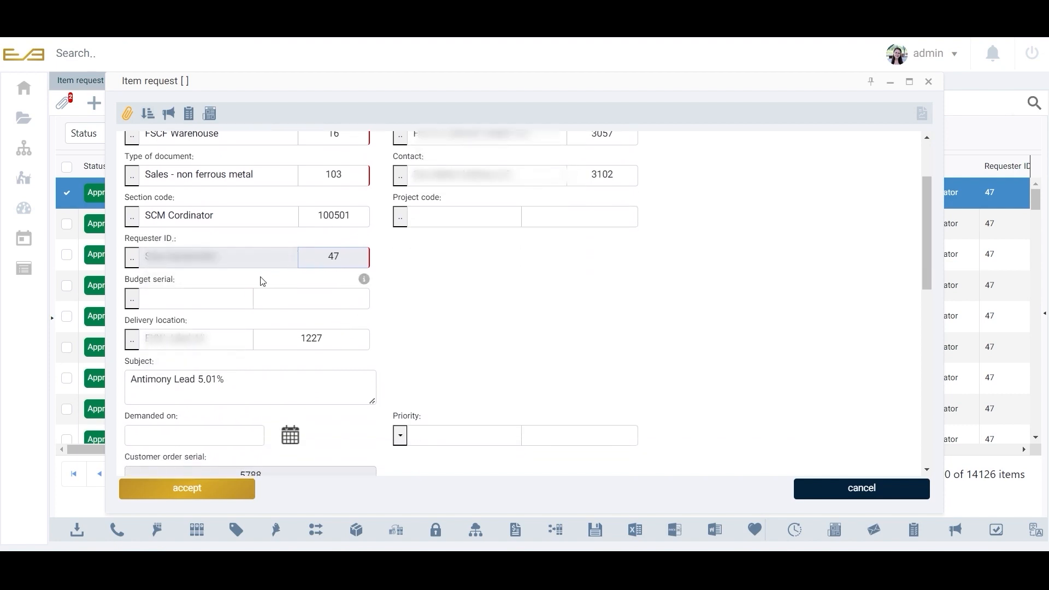
{"action": "left_click", "coordinate": [198, 299]}
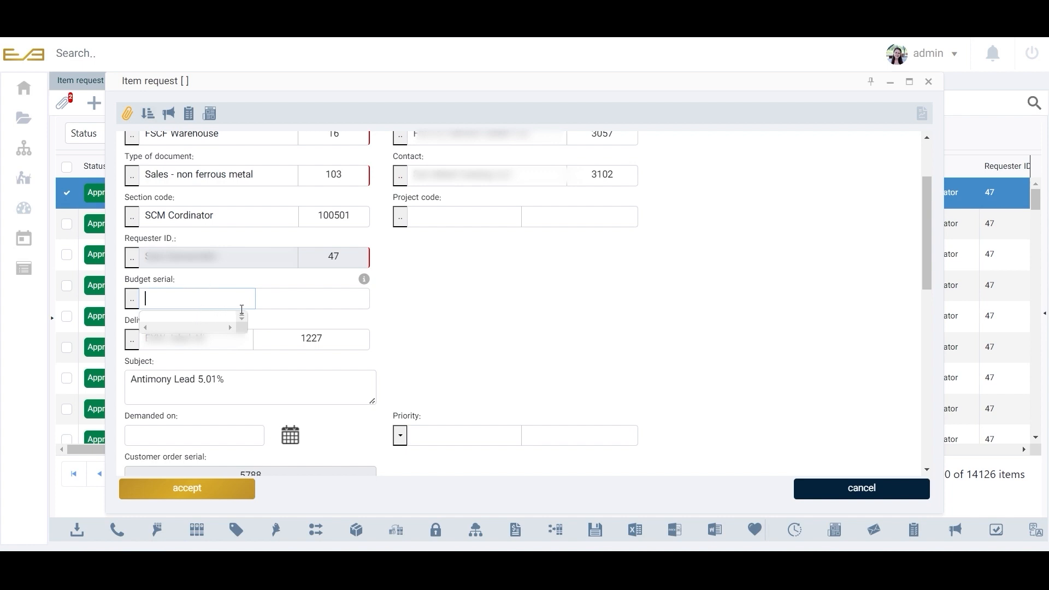
{"action": "left_click", "coordinate": [238, 344]}
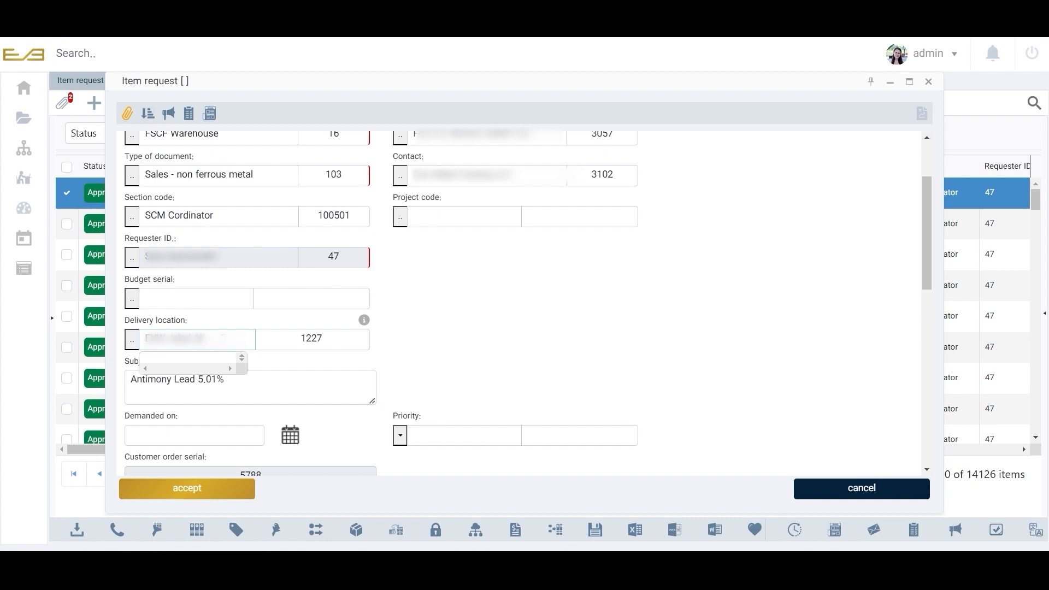
{"action": "mouse_move", "coordinate": [222, 338]}
{"action": "left_mouse_down"}
{"action": "mouse_move", "coordinate": [131, 346]}
{"action": "mouse_move", "coordinate": [220, 338]}
{"action": "left_mouse_up"}
{"action": "left_click", "coordinate": [281, 365]}
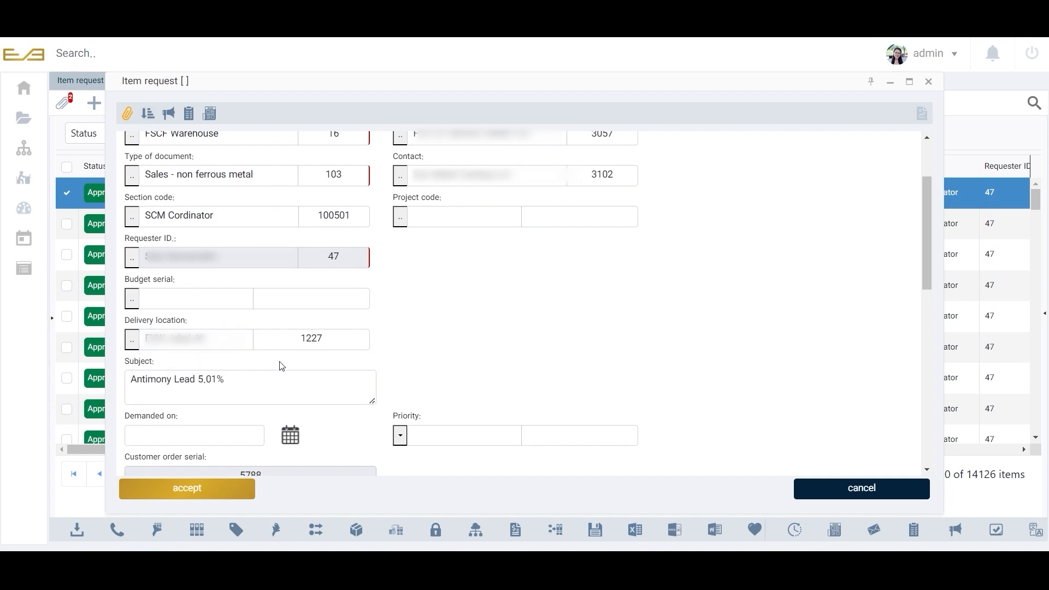
{"action": "scroll", "coordinate": [282, 366], "scroll_direction": "down", "scroll_amount": 1}
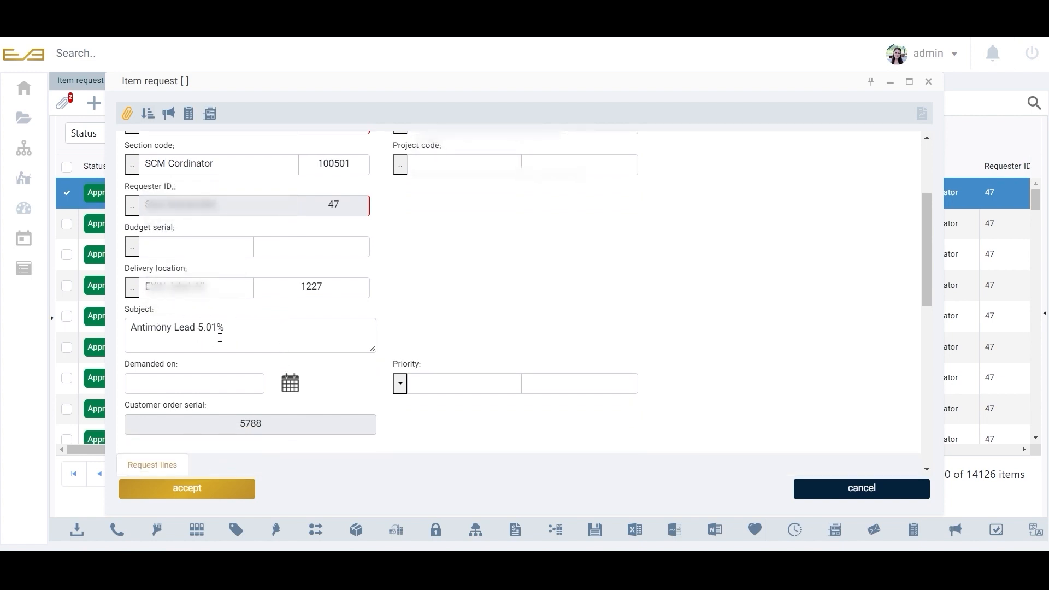
{"action": "scroll", "coordinate": [262, 346], "scroll_direction": "down", "scroll_amount": 1}
{"action": "left_click", "coordinate": [253, 333]}
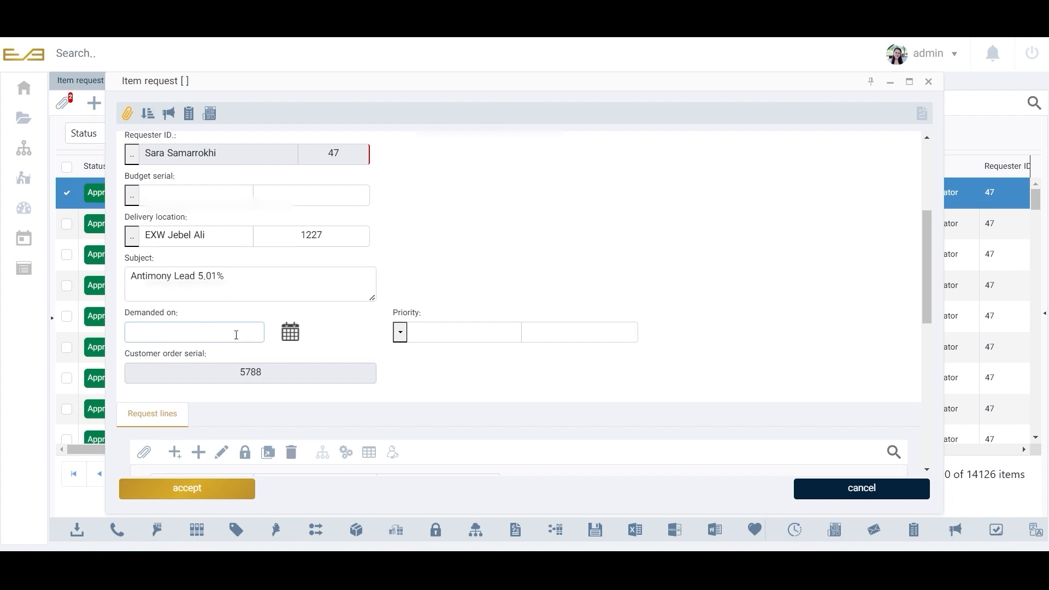
{"action": "left_click", "coordinate": [400, 333]}
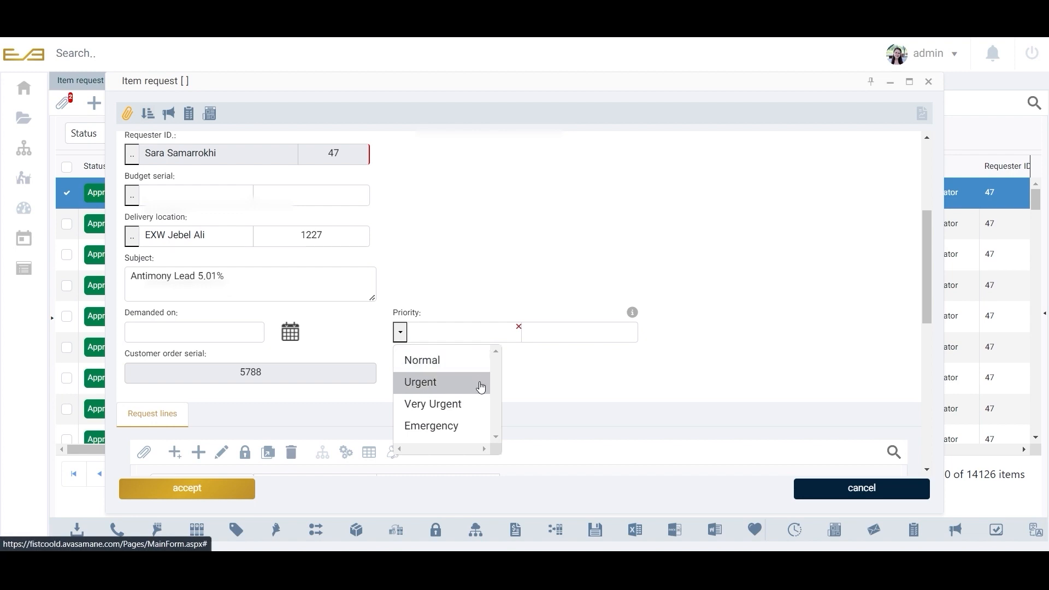
{"action": "left_click", "coordinate": [571, 381]}
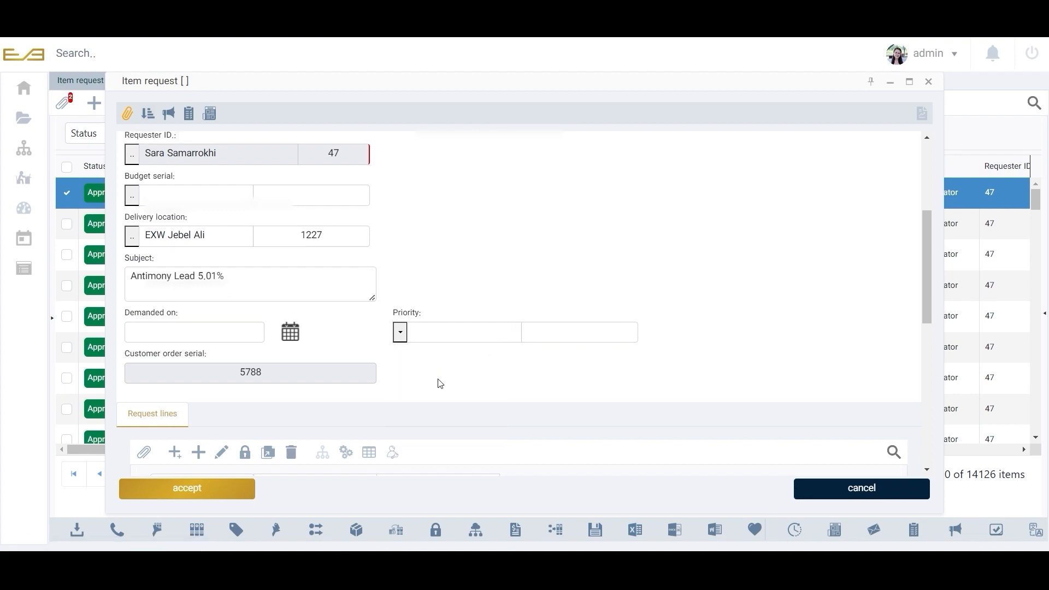
Open the Antimony Lead Alloy line in the request lines list.
{"action": "scroll", "coordinate": [327, 396], "scroll_direction": "down", "scroll_amount": 1}
{"action": "scroll", "coordinate": [327, 396], "scroll_direction": "down", "scroll_amount": 3}
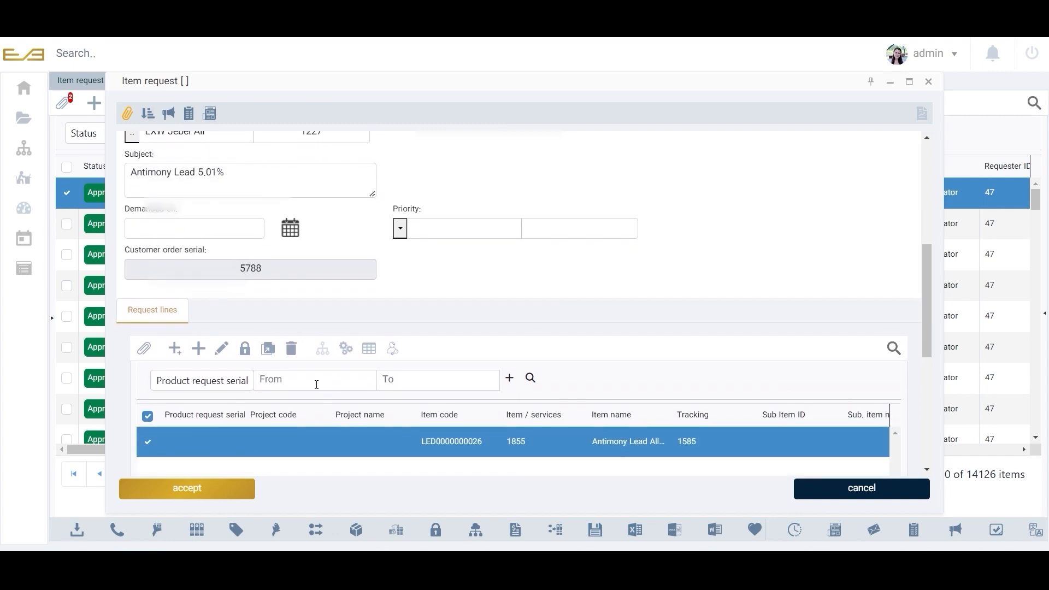
{"action": "double_click", "coordinate": [231, 440]}
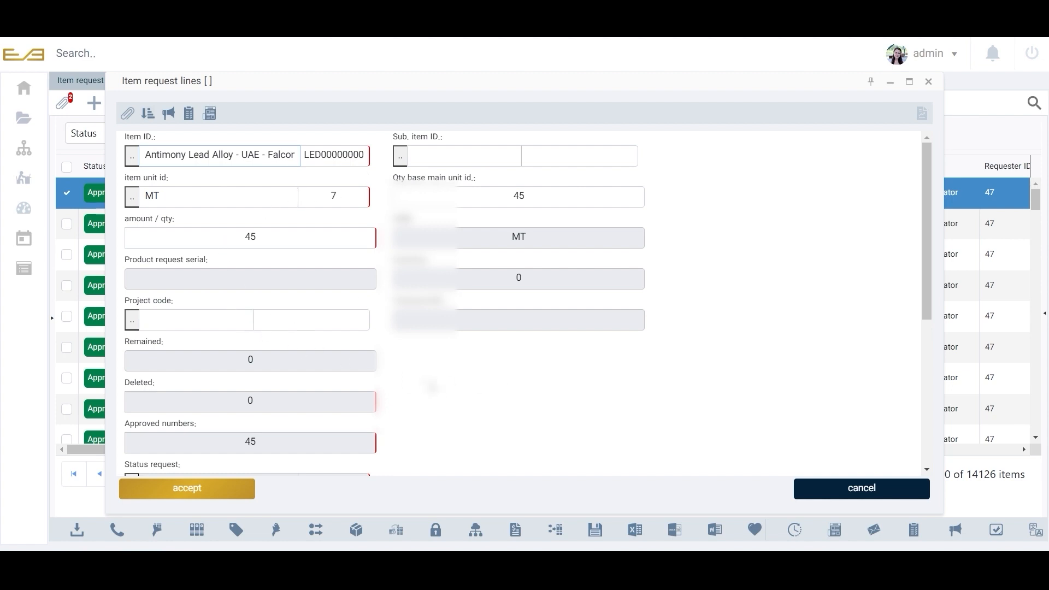
Review the request line's quantity, unit, approved numbers and status fields.
{"action": "scroll", "coordinate": [440, 386], "scroll_direction": "down", "scroll_amount": 3}
{"action": "scroll", "coordinate": [440, 387], "scroll_direction": "up", "scroll_amount": 3}
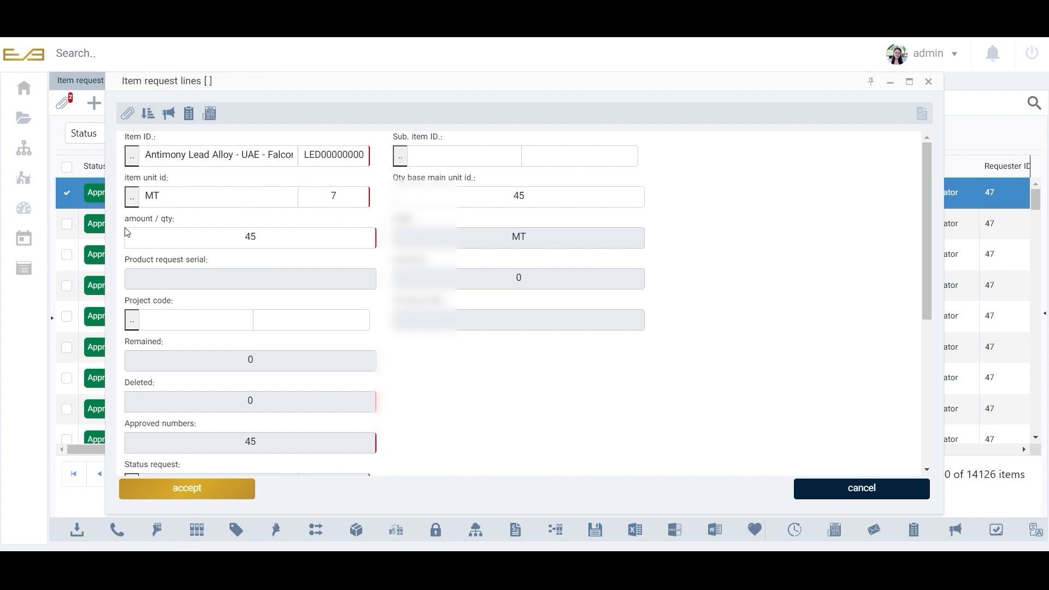
{"action": "left_click", "coordinate": [246, 233]}
{"action": "left_click", "coordinate": [248, 230]}
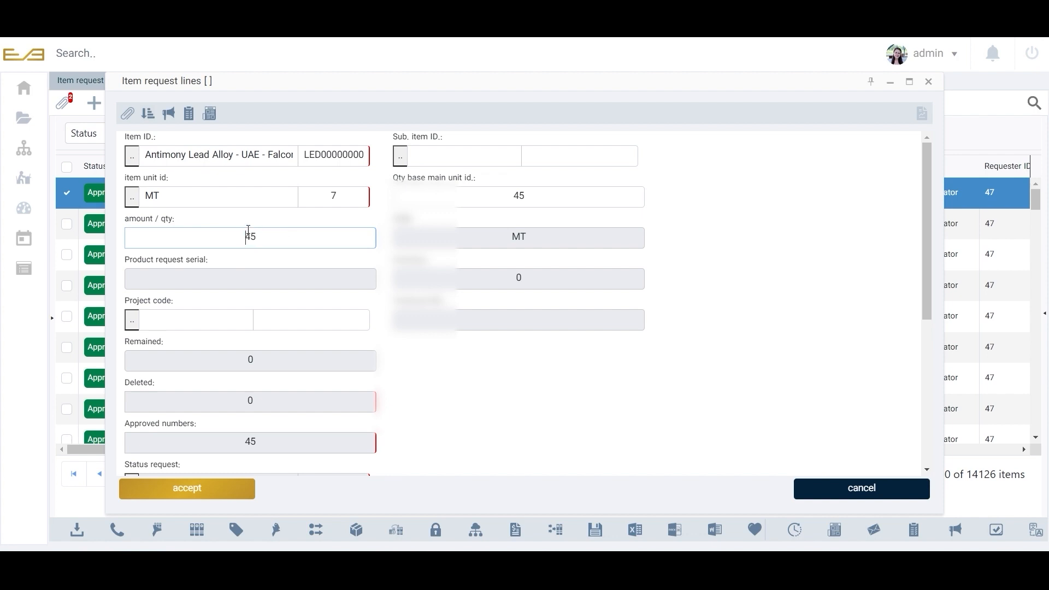
{"action": "left_click", "coordinate": [211, 225]}
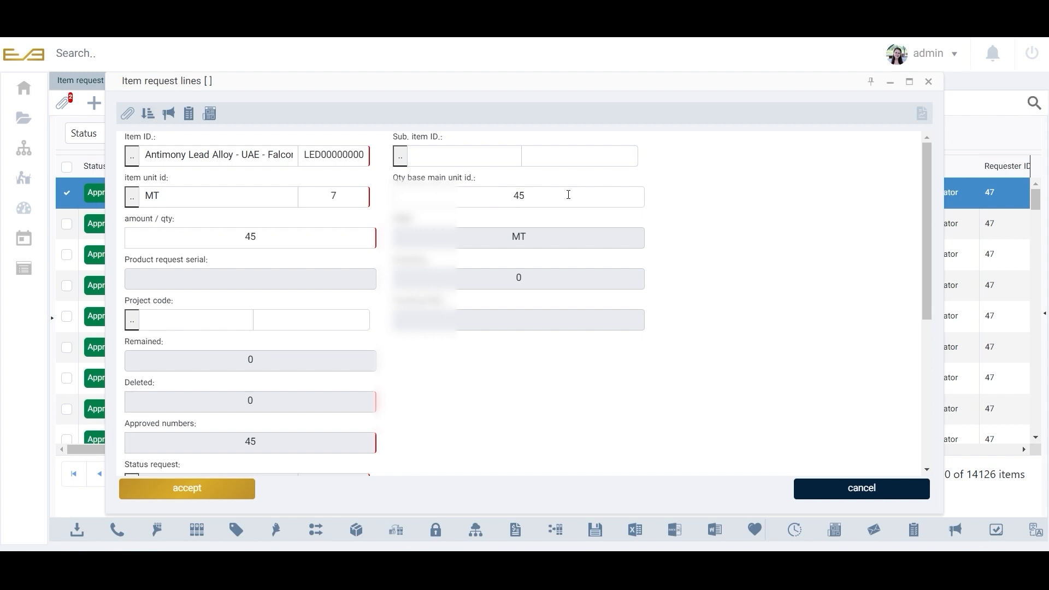
{"action": "scroll", "coordinate": [568, 194], "scroll_direction": "down", "scroll_amount": 1}
{"action": "scroll", "coordinate": [558, 156], "scroll_direction": "up", "scroll_amount": 1}
{"action": "scroll", "coordinate": [559, 160], "scroll_direction": "down", "scroll_amount": 1}
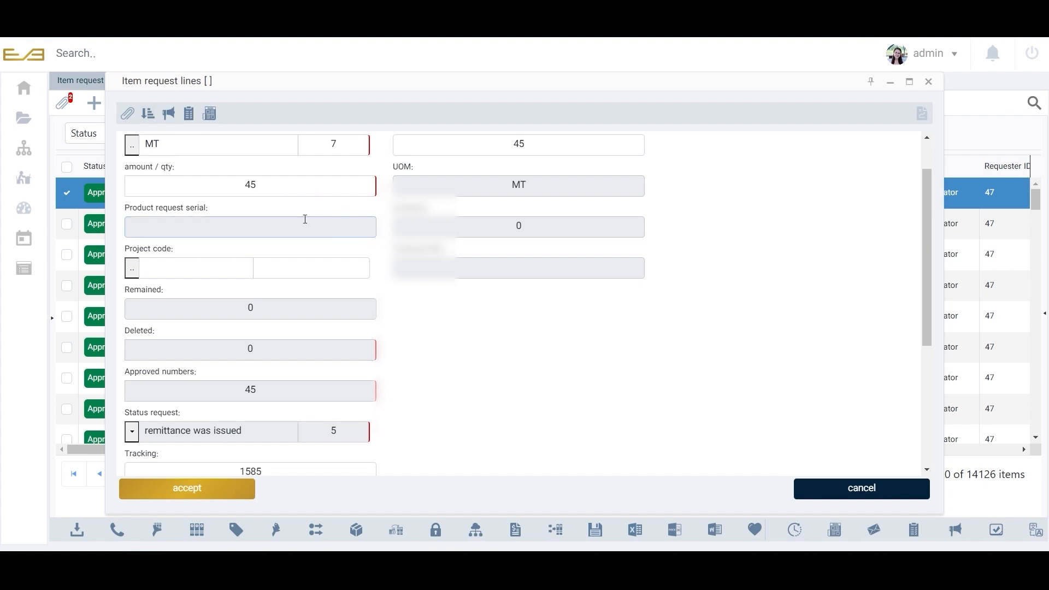
Examine the request line's deleted quantity, status and tracking number fields further down the form.
{"action": "left_click", "coordinate": [539, 227]}
{"action": "scroll", "coordinate": [218, 264], "scroll_direction": "down", "scroll_amount": 1}
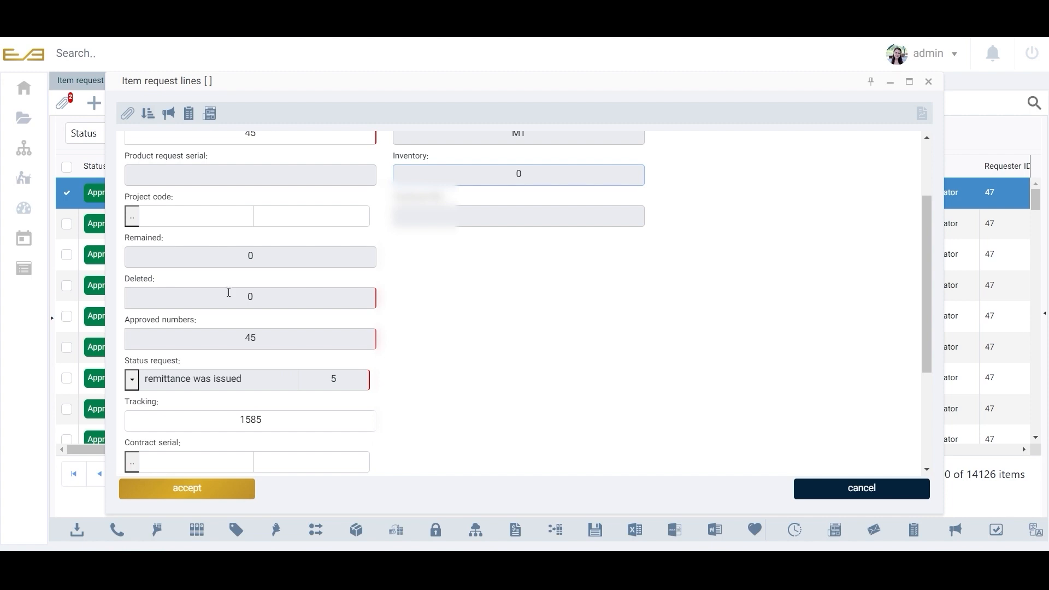
{"action": "left_click", "coordinate": [266, 297]}
{"action": "left_click", "coordinate": [244, 296]}
{"action": "scroll", "coordinate": [404, 302], "scroll_direction": "down", "scroll_amount": 1}
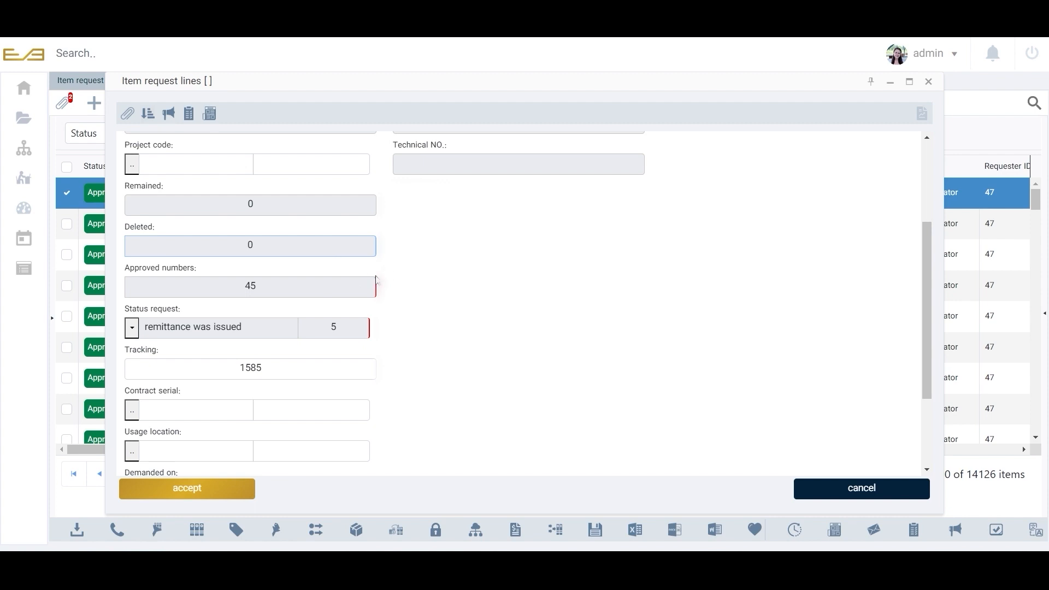
{"action": "left_click", "coordinate": [304, 294]}
{"action": "scroll", "coordinate": [306, 295], "scroll_direction": "down", "scroll_amount": 1}
{"action": "left_click_drag", "start_coordinate": [265, 233], "coordinate": [239, 234]}
{"action": "left_click", "coordinate": [131, 276]}
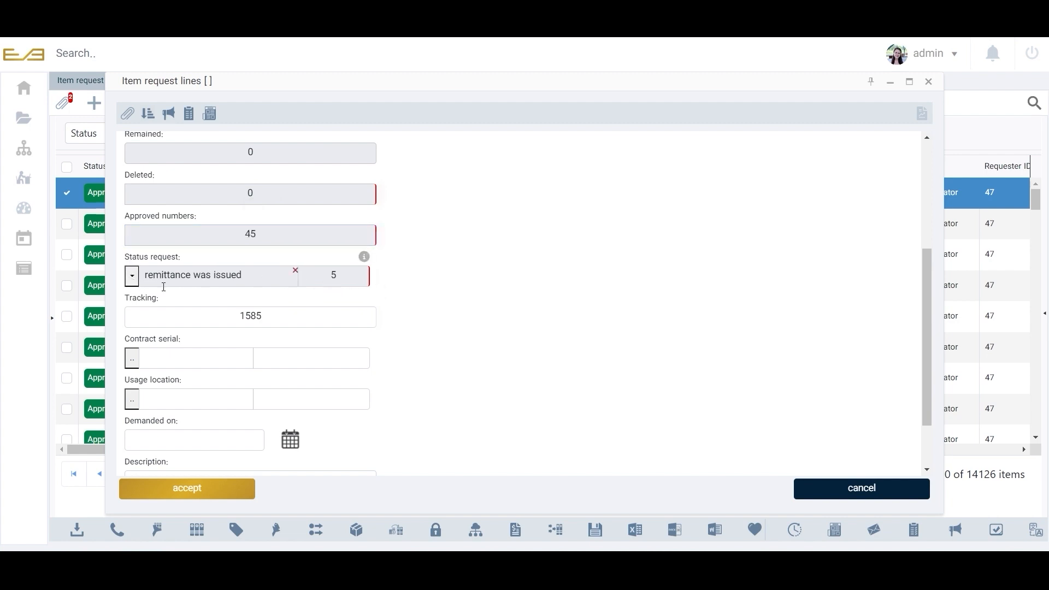
{"action": "left_click_drag", "start_coordinate": [299, 313], "coordinate": [227, 312]}
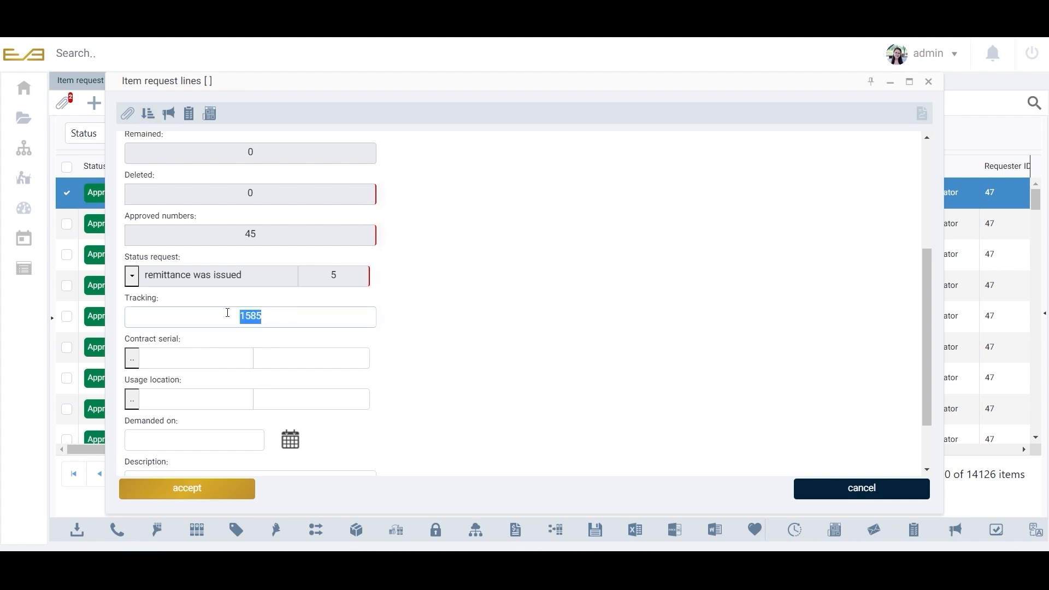
{"action": "left_click", "coordinate": [277, 314]}
{"action": "scroll", "coordinate": [420, 301], "scroll_direction": "down", "scroll_amount": 3}
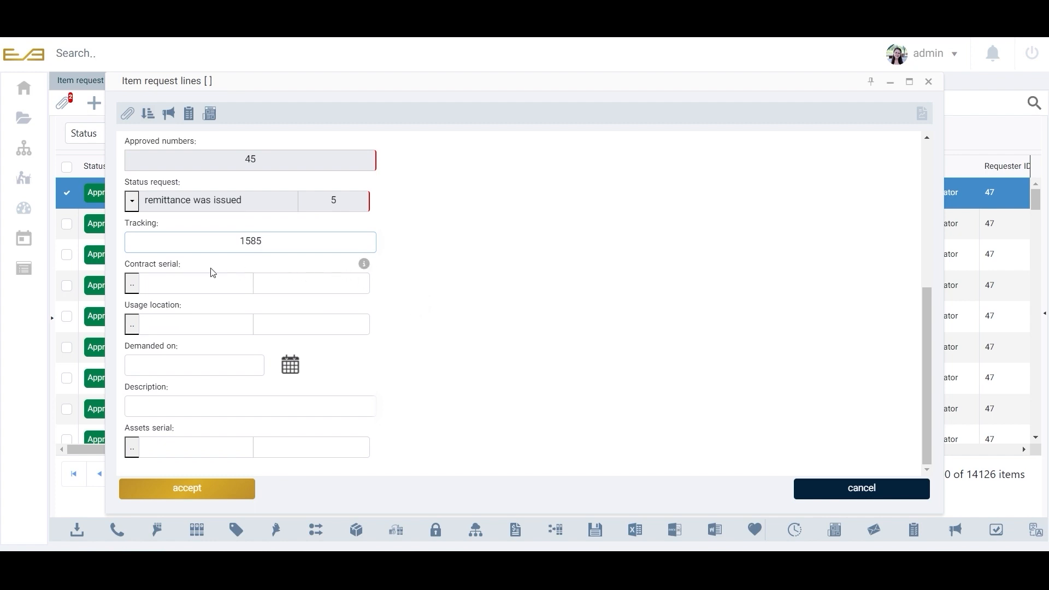
Check the contract serial and usage location lookup fields, then close the request line form.
{"action": "left_click", "coordinate": [309, 289]}
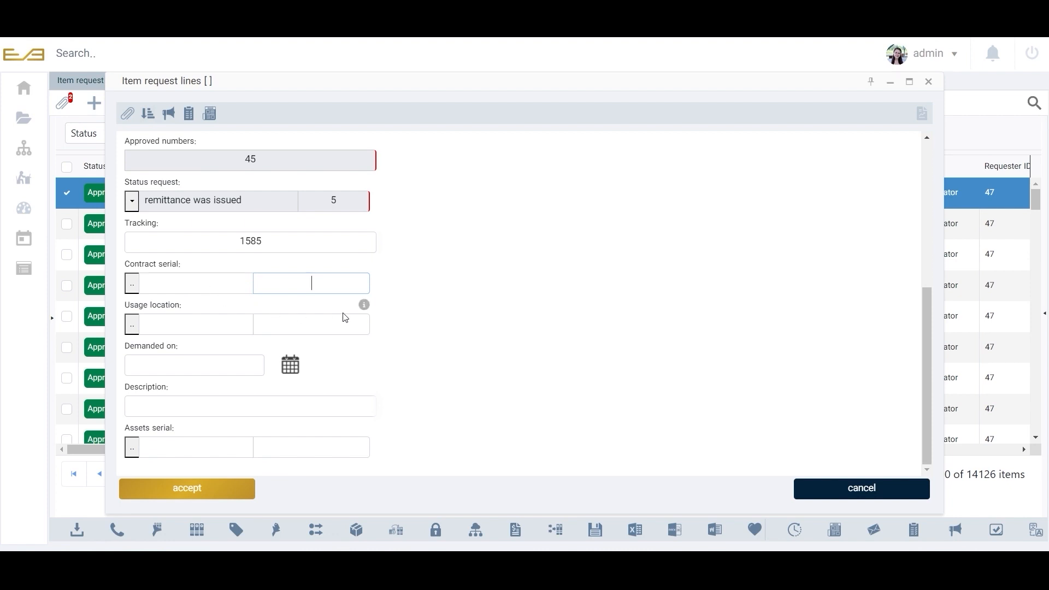
{"action": "scroll", "coordinate": [419, 316], "scroll_direction": "up", "scroll_amount": 2}
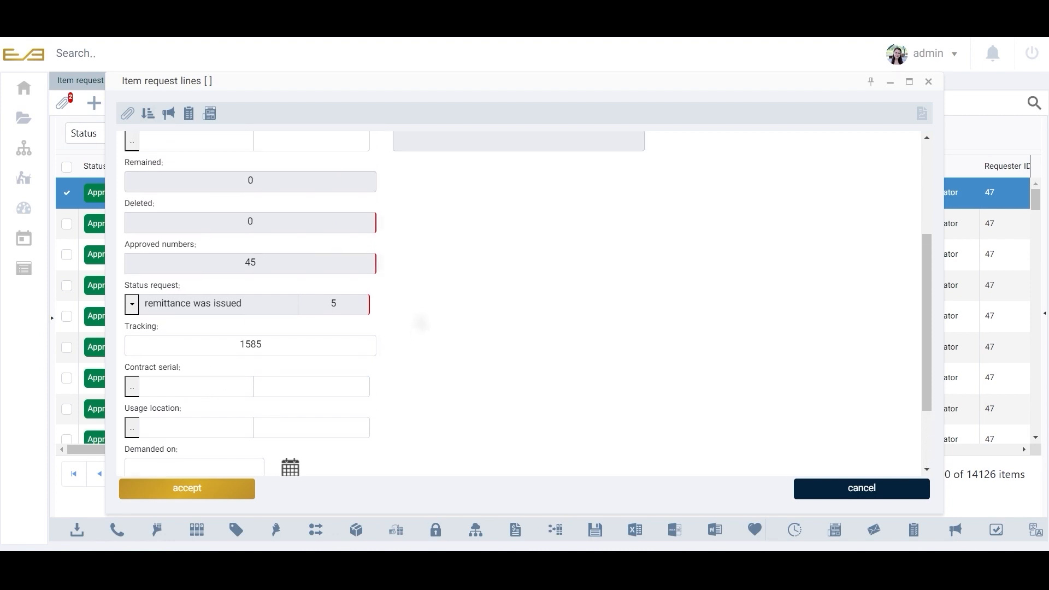
{"action": "scroll", "coordinate": [422, 325], "scroll_direction": "down", "scroll_amount": 2}
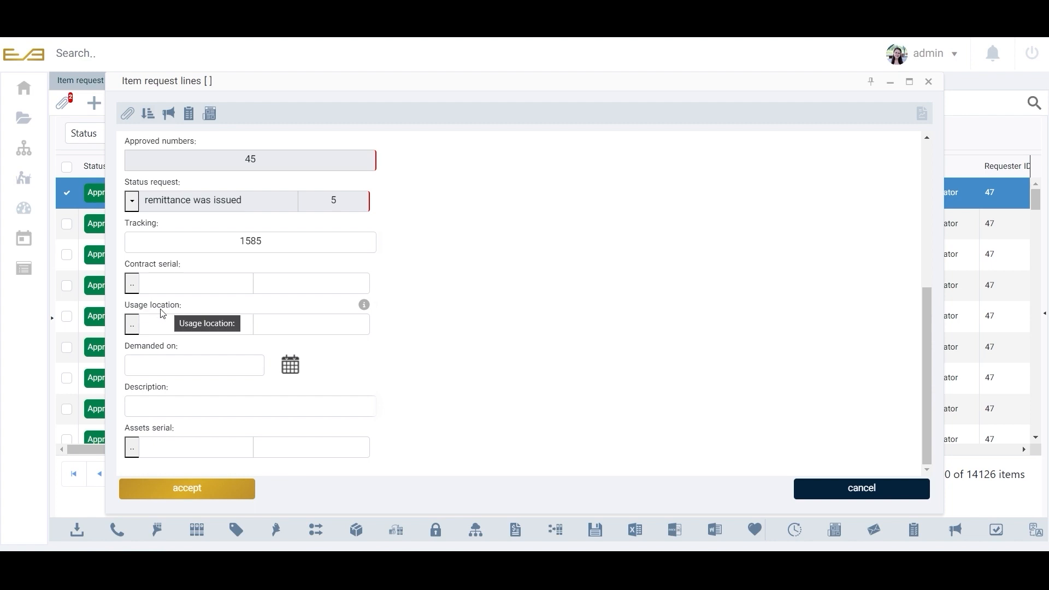
{"action": "left_click", "coordinate": [151, 332]}
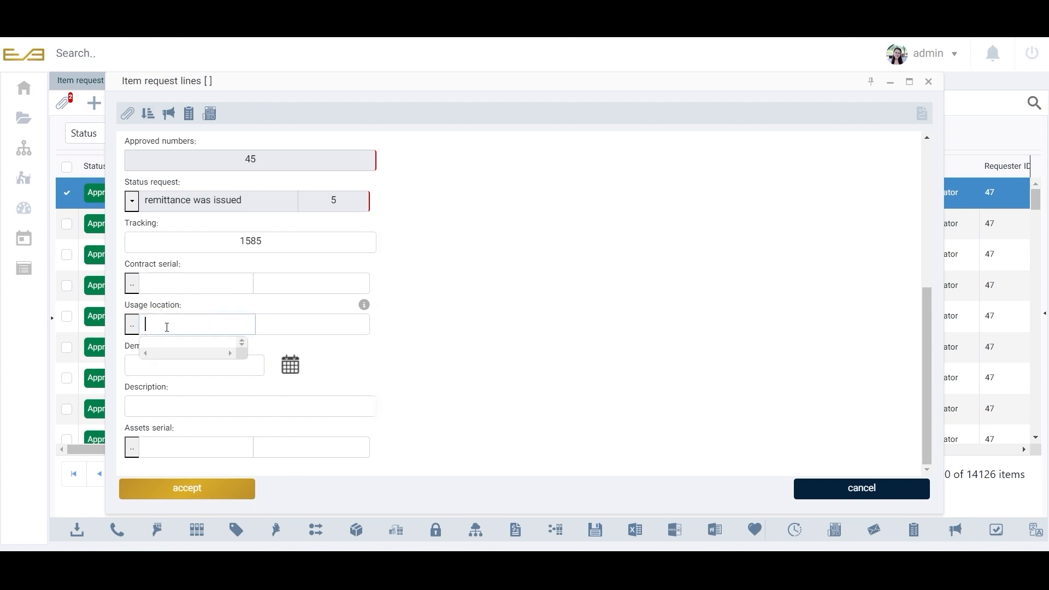
{"action": "left_click", "coordinate": [337, 361]}
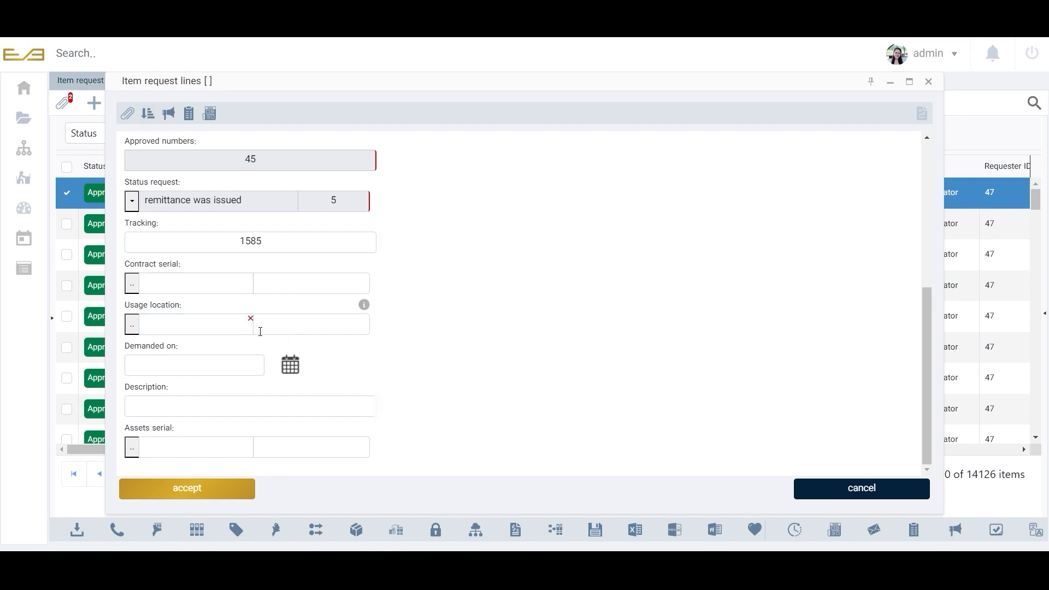
{"action": "scroll", "coordinate": [249, 325], "scroll_direction": "up", "scroll_amount": 1}
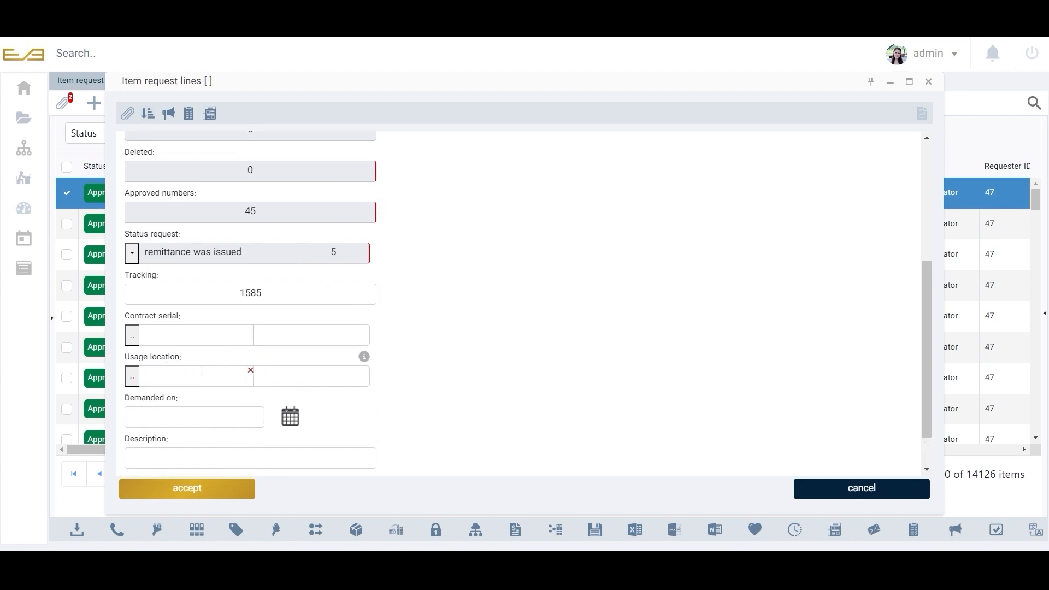
{"action": "left_click", "coordinate": [153, 369]}
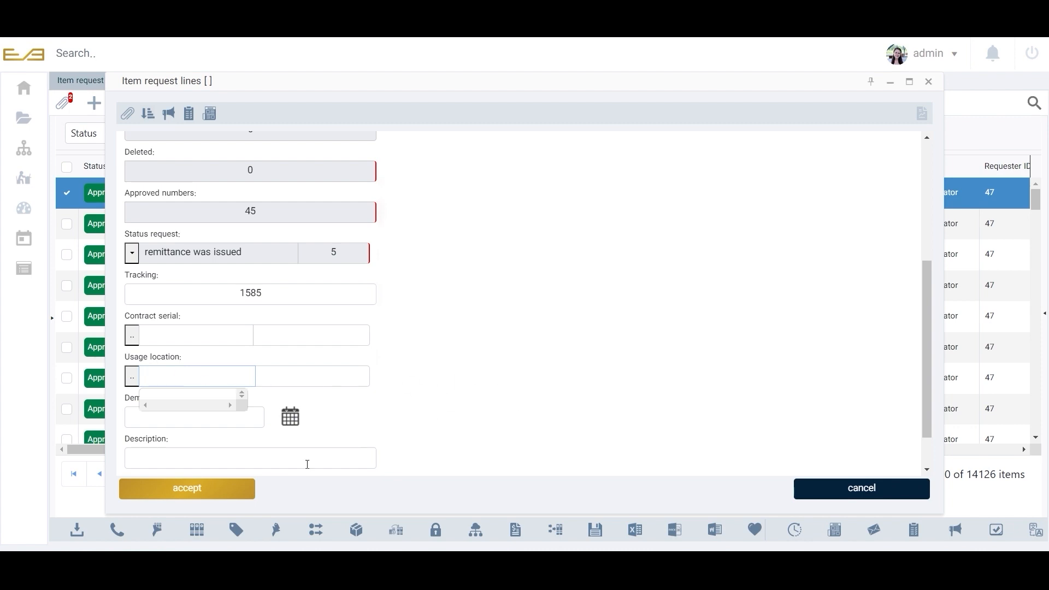
{"action": "left_click", "coordinate": [206, 502]}
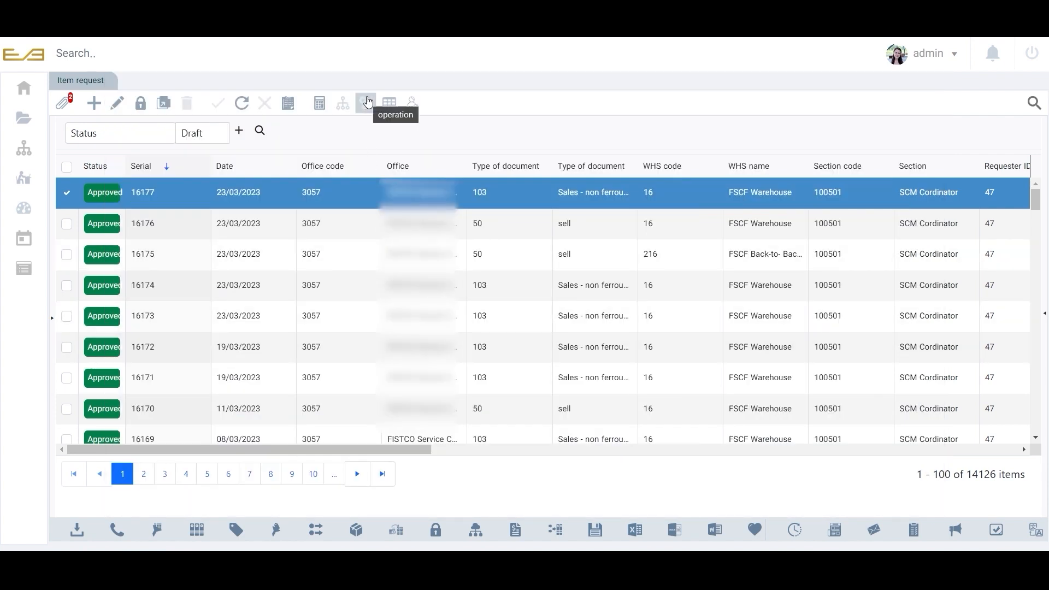
Open the operations menu for the selected item request.
{"action": "left_click", "coordinate": [368, 101]}
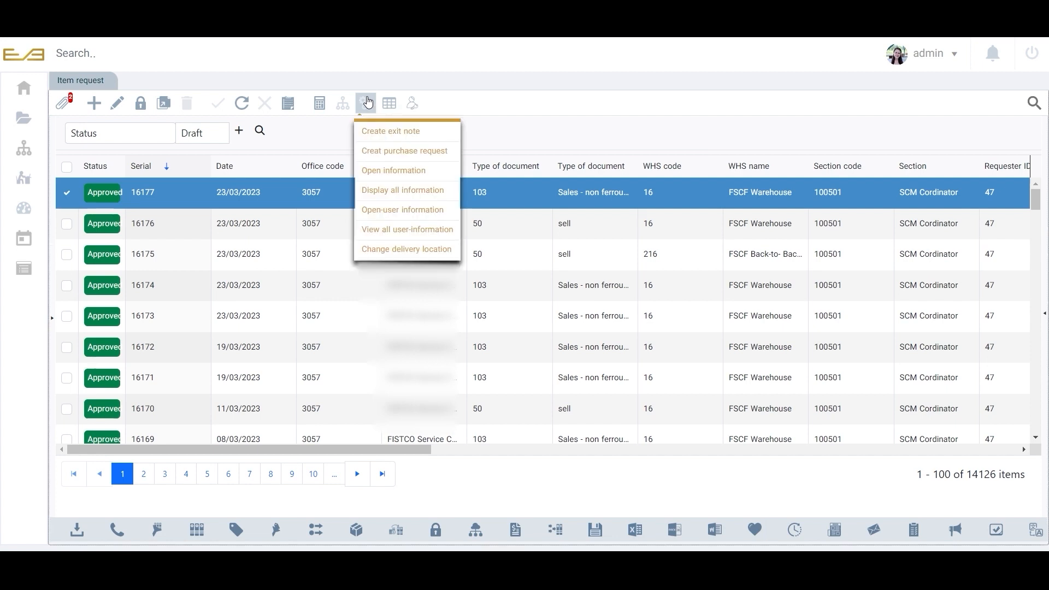